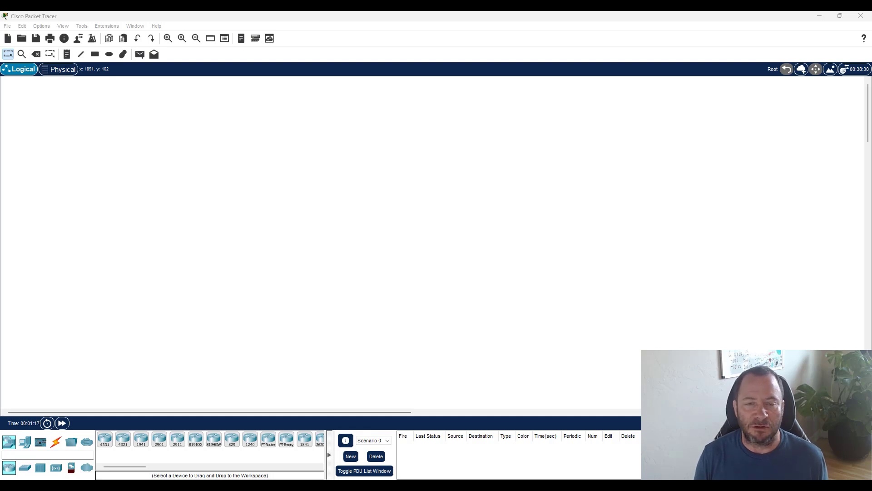
- Place a PC, a laptop, an IP phone, a server and a printer on the workspace
click(25, 442)
drag(105, 439, 244, 247)
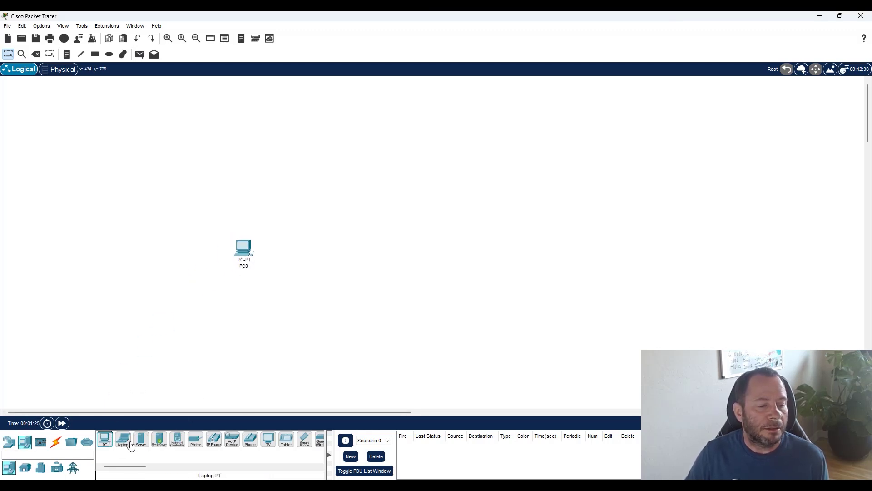
drag(127, 440, 132, 403)
drag(181, 269, 202, 254)
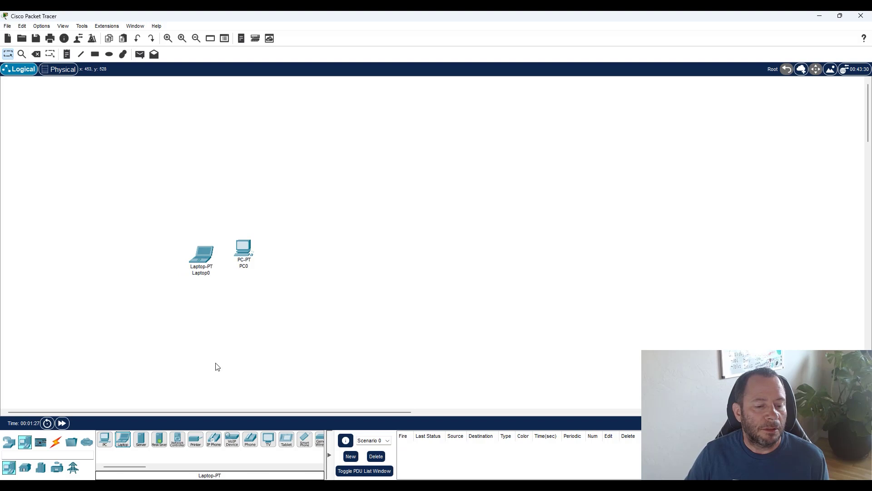
drag(213, 439, 507, 263)
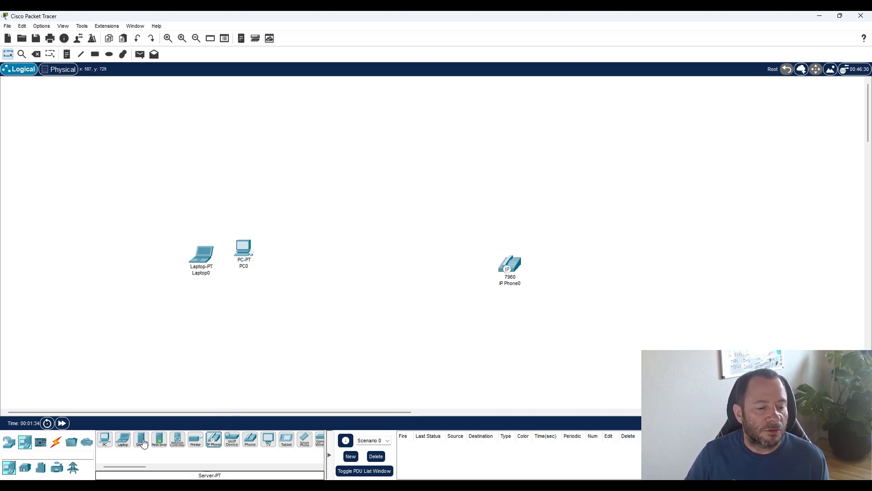
drag(142, 439, 552, 266)
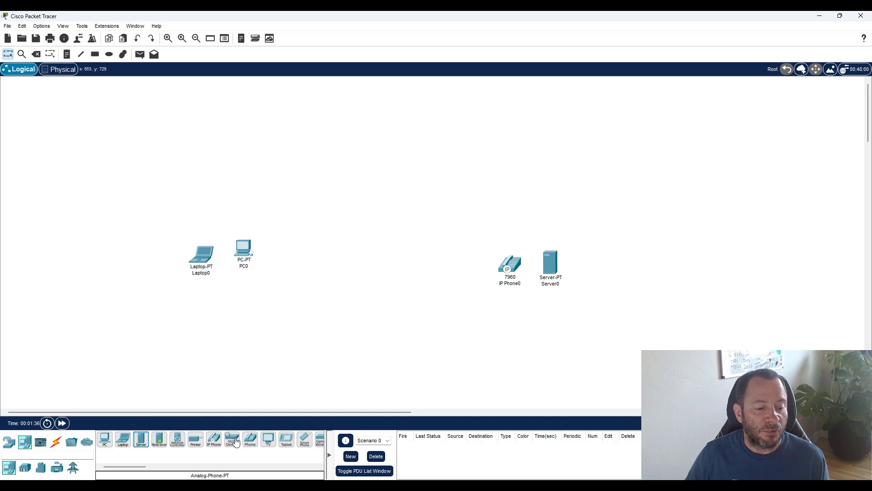
drag(196, 440, 598, 267)
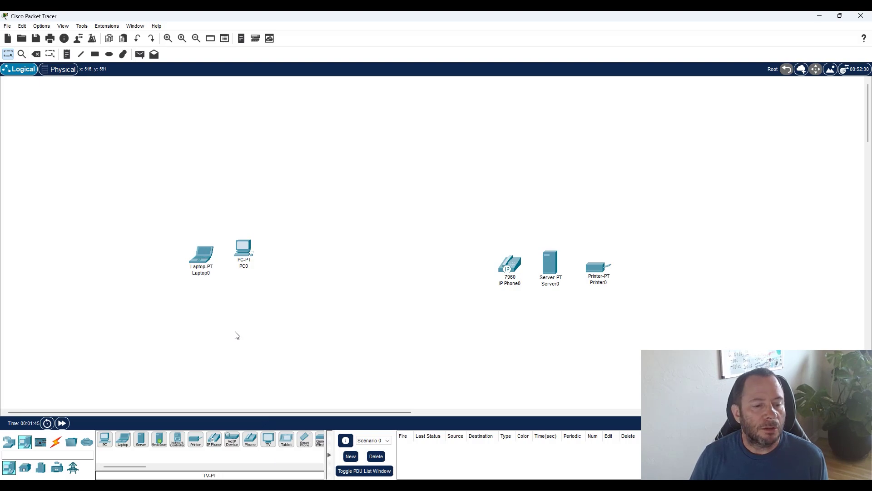
- Delete Laptop0, IP Phone0 and Printer0, leaving PC0 and Server0
key(Delete)
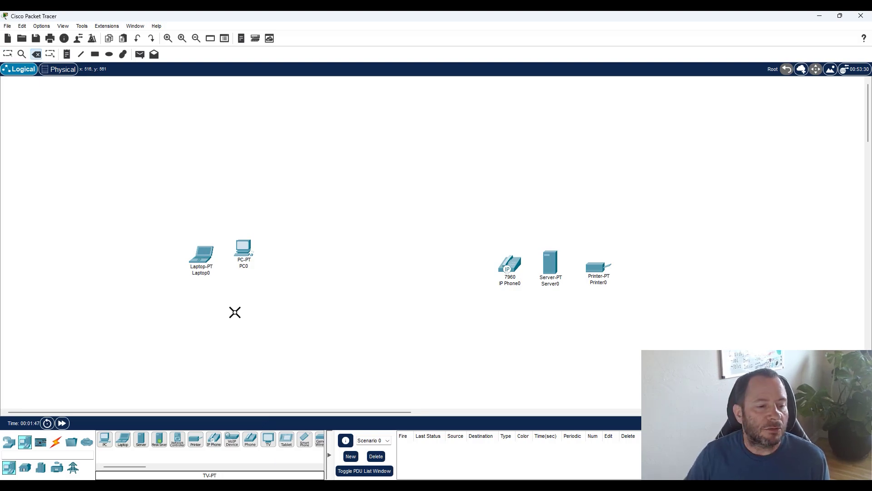
click(202, 254)
click(429, 262)
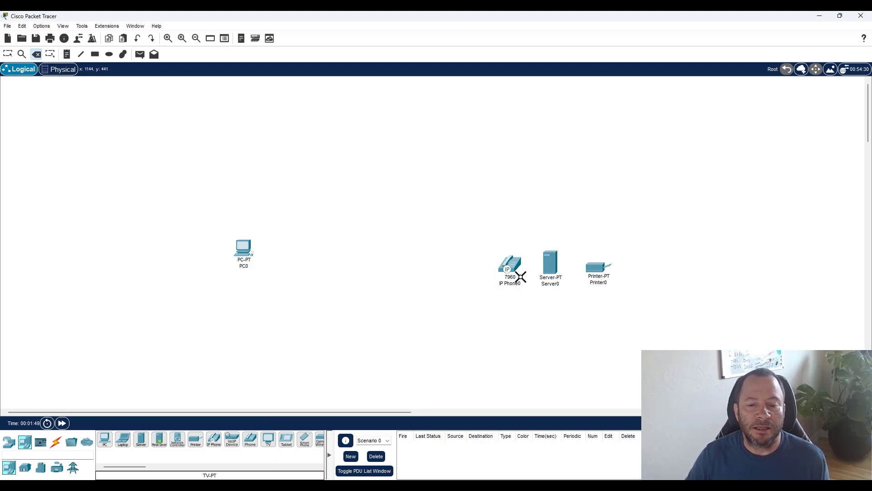
click(511, 267)
click(440, 263)
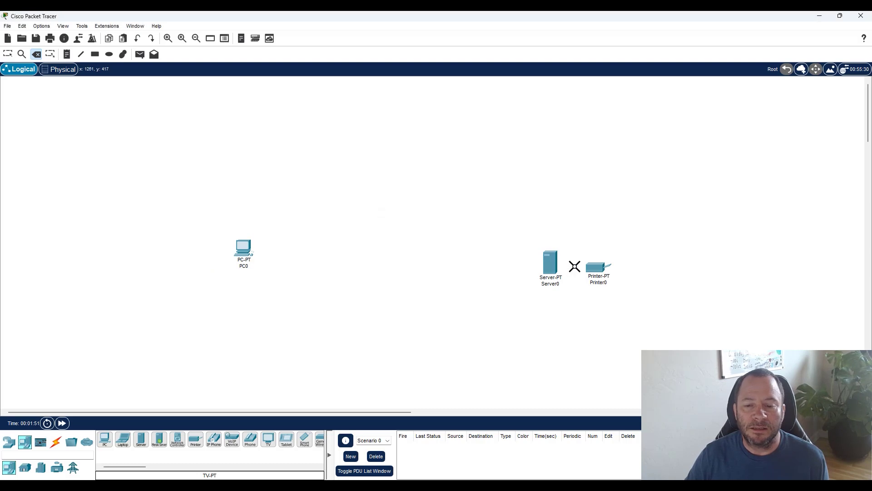
click(598, 268)
click(429, 261)
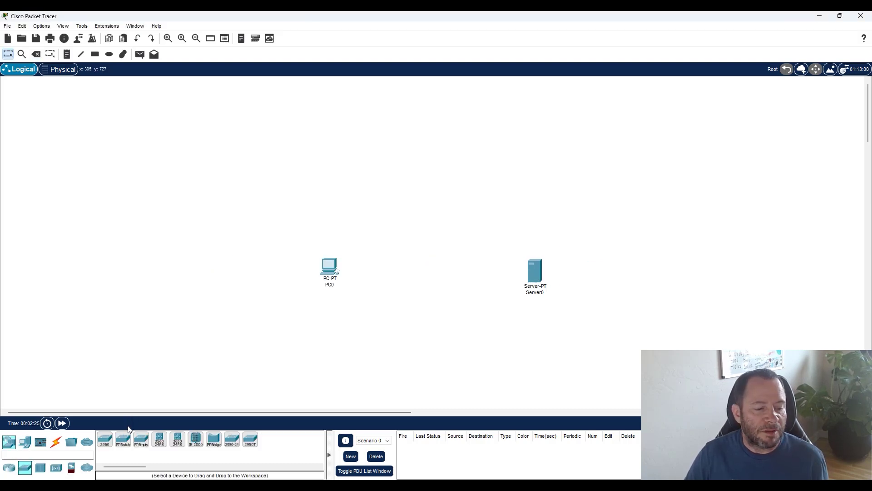
- Add two 2960 switches and two 2911 routers above PC0 and Server0, then zoom in
drag(104, 439, 332, 210)
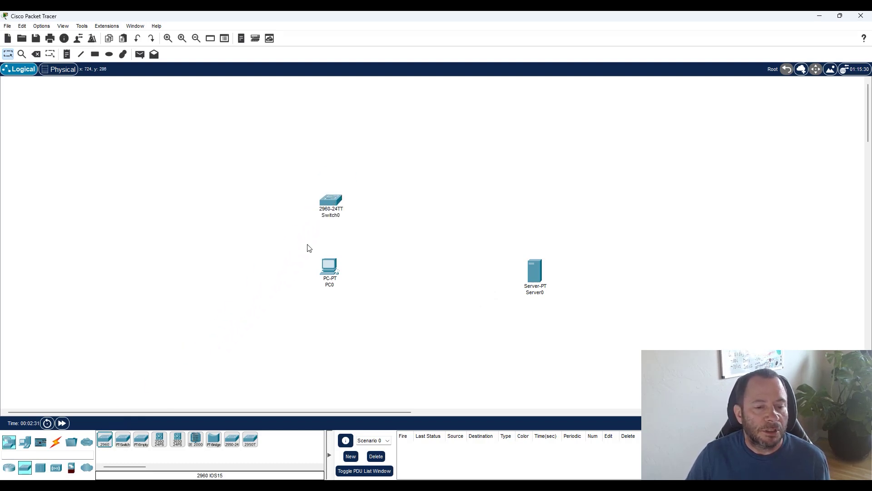
drag(104, 440, 534, 204)
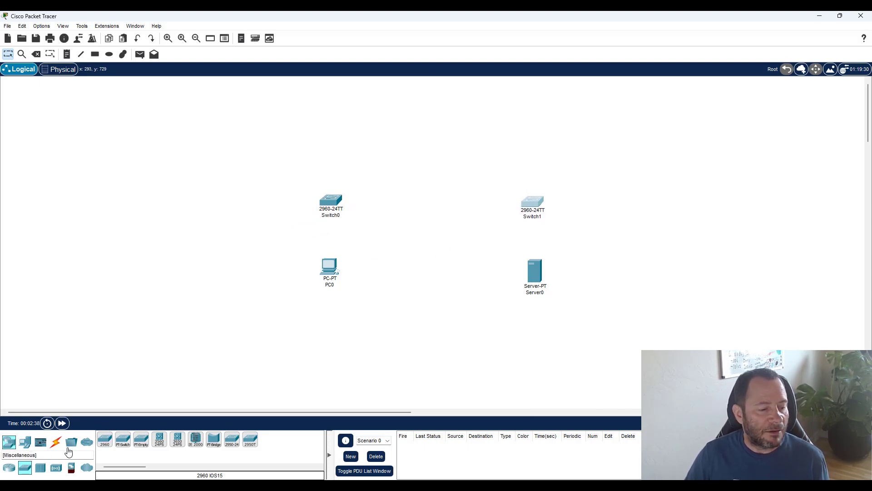
click(8, 467)
drag(177, 439, 334, 309)
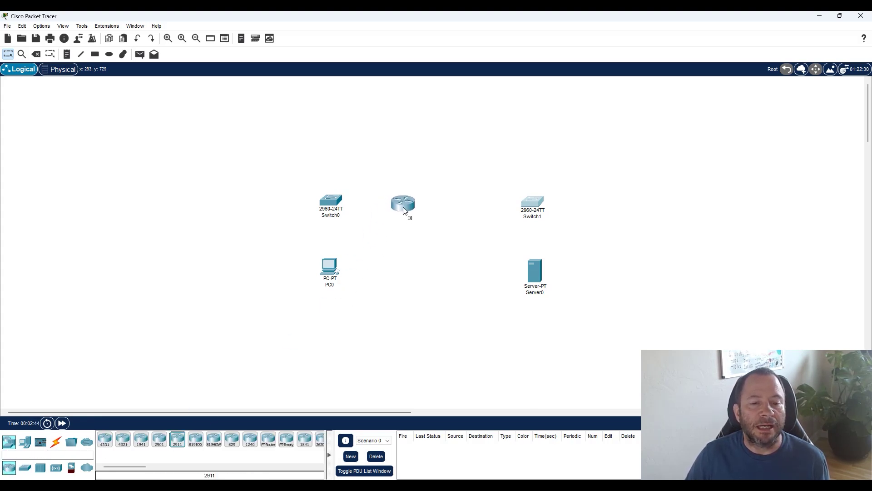
drag(400, 206, 400, 207)
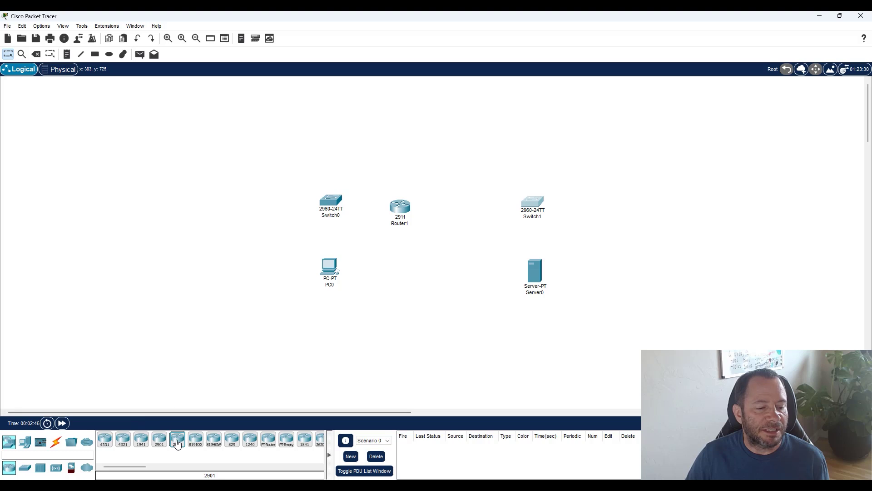
drag(462, 211, 464, 208)
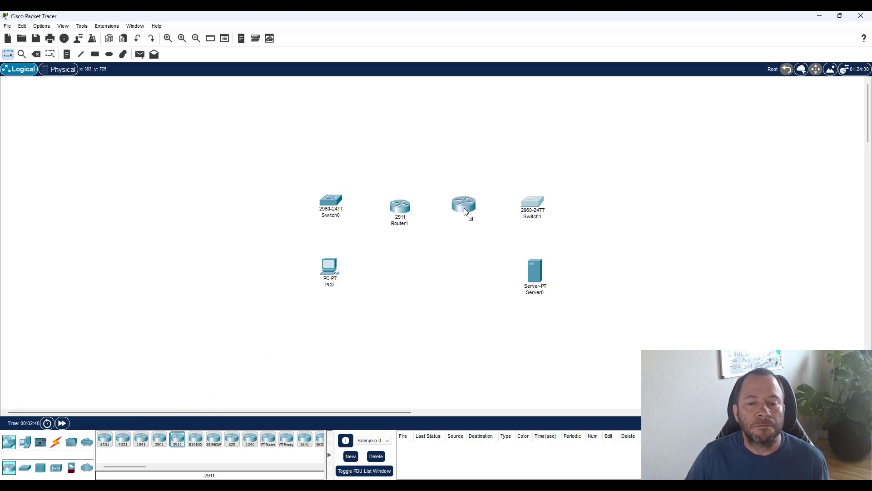
drag(285, 180, 586, 305)
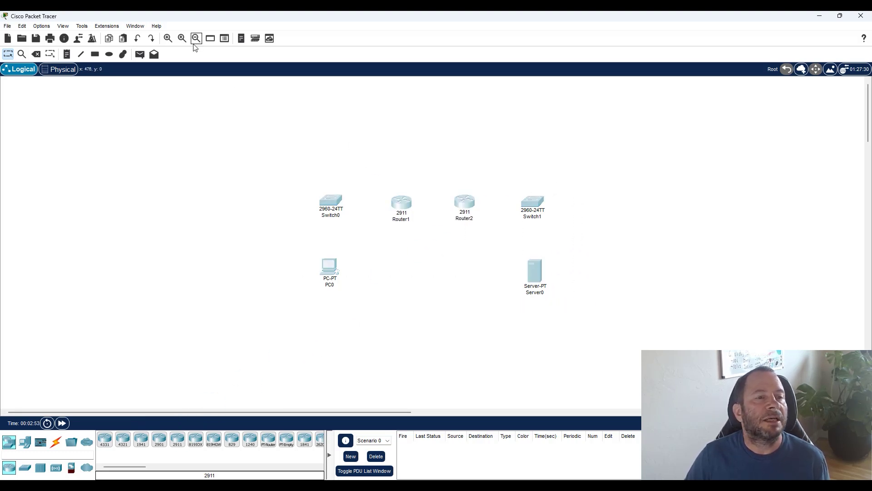
click(168, 38)
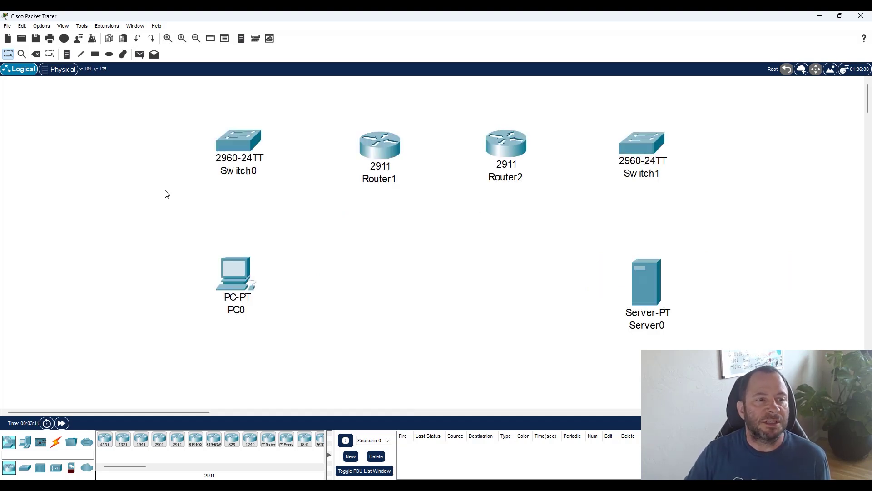
- Rename Switch0 to SW1 in both display name and hostname
click(243, 144)
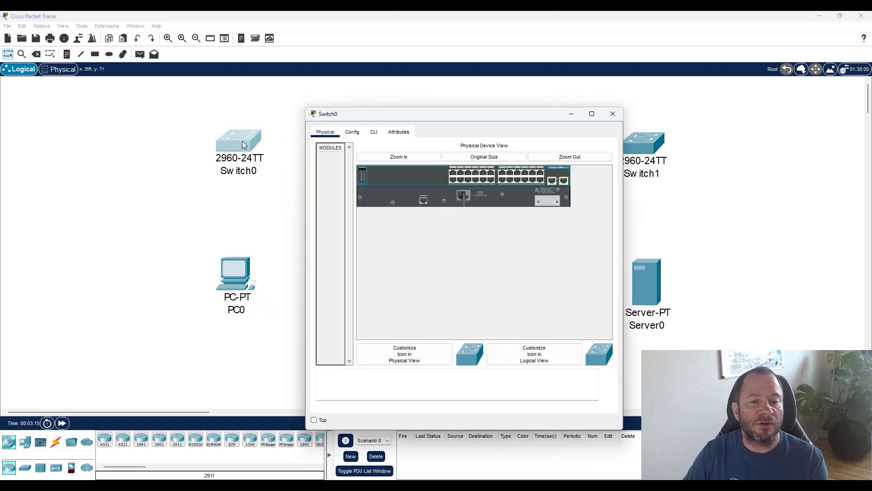
click(374, 131)
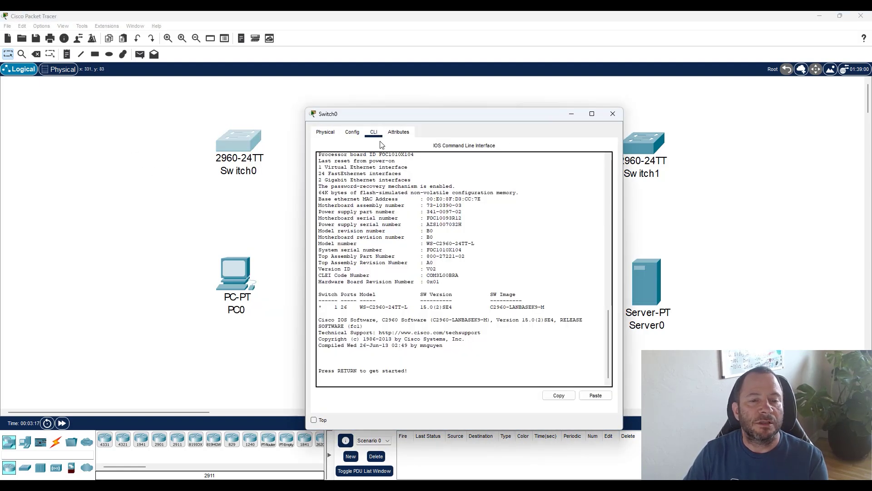
click(352, 132)
double_click(445, 173)
text(SW1)
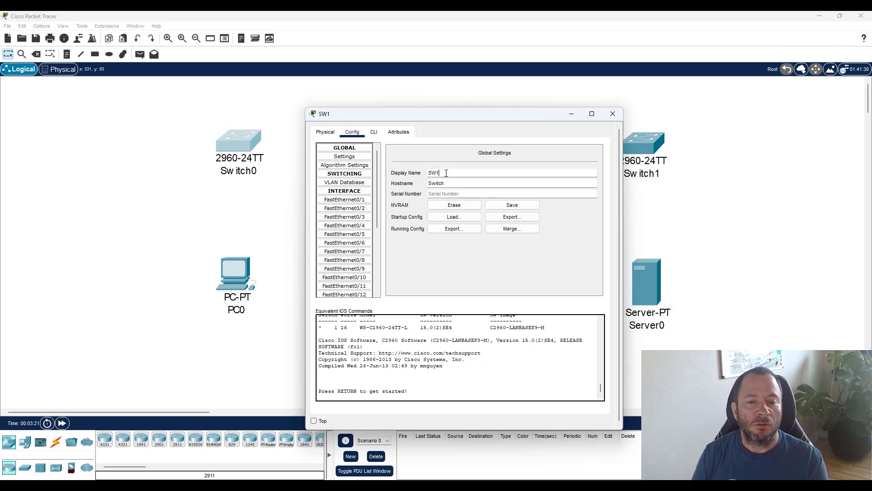
key(Tab)
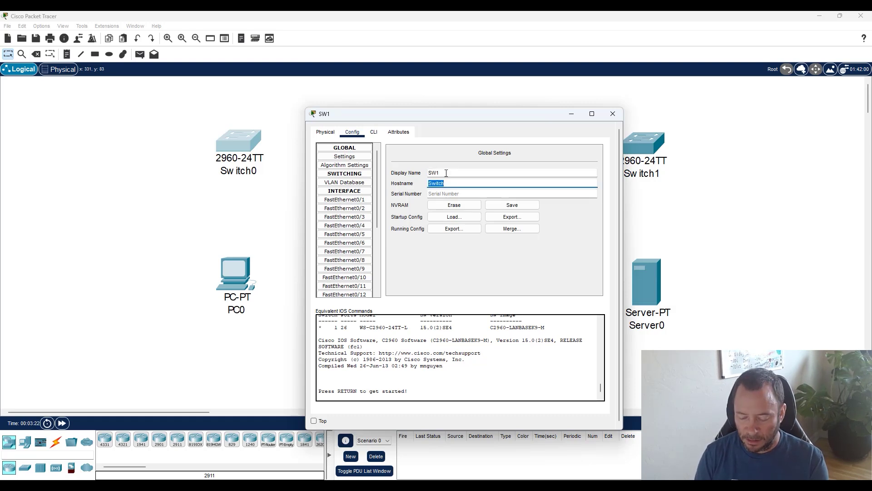
text(SW)
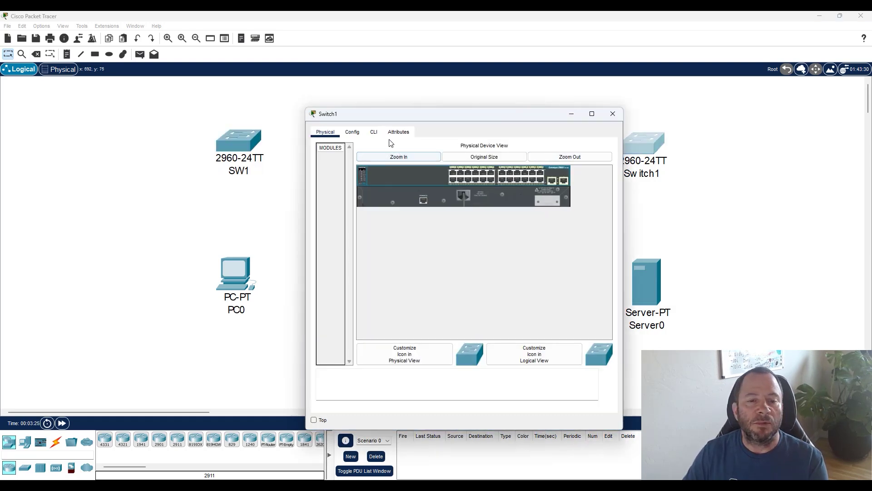
- Rename Switch1 to SW2 in both display name and hostname
click(373, 132)
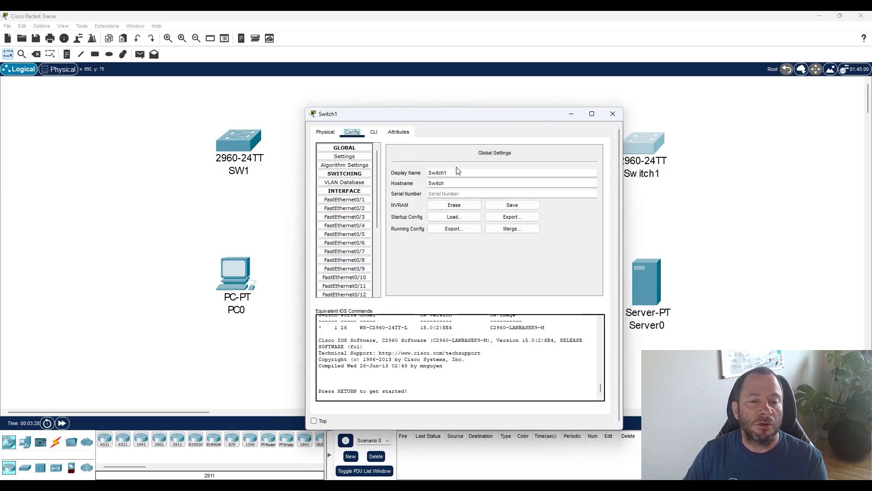
text(SW2)
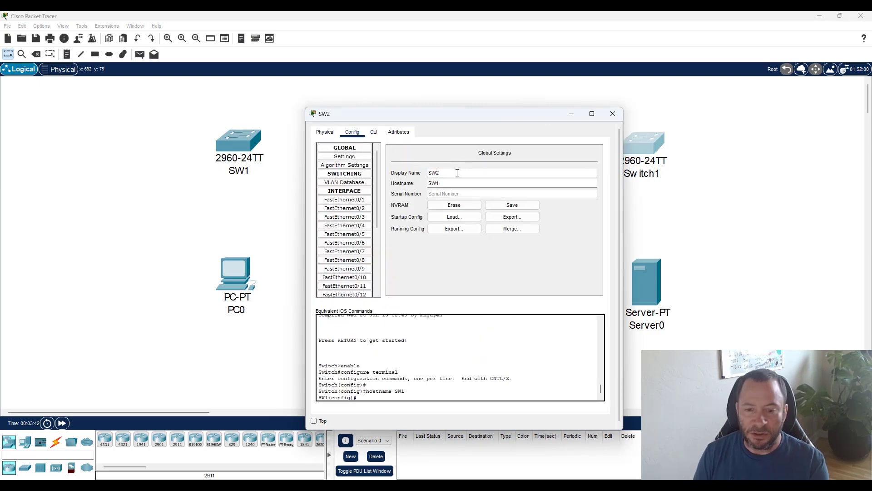
key(Tab)
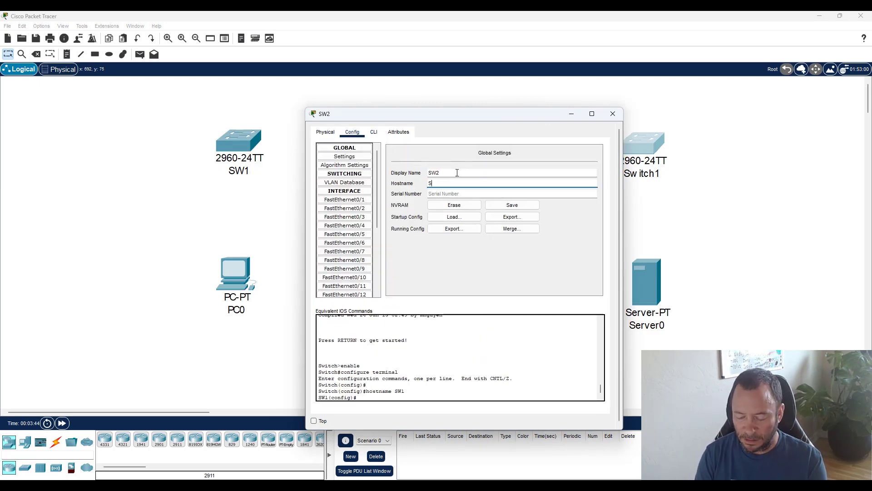
text(SW2)
- Rename Router1 to R1 in both display name and hostname
click(612, 114)
click(390, 141)
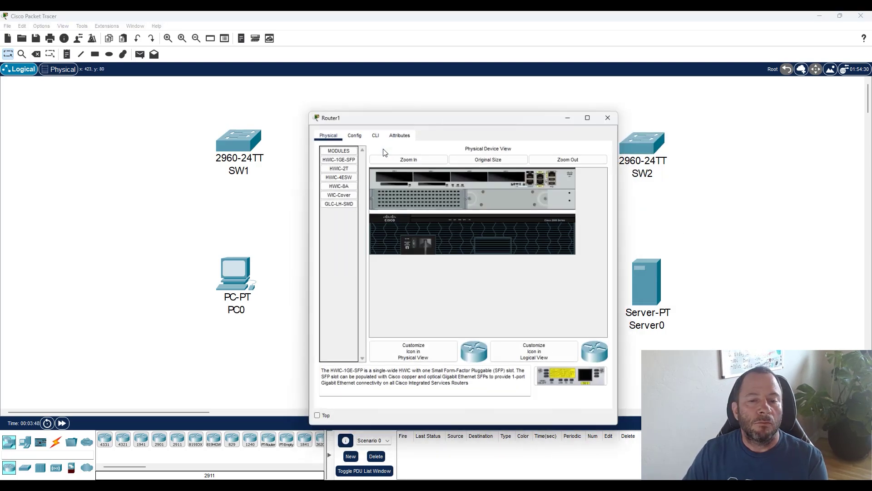
click(354, 132)
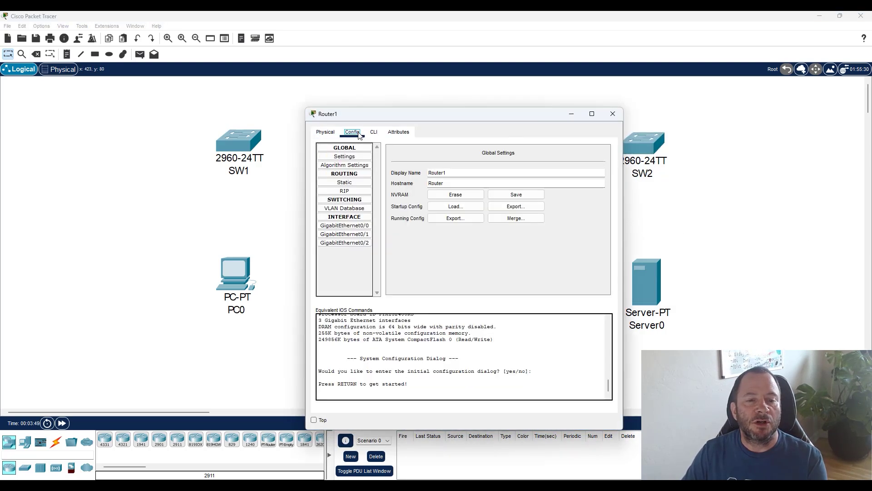
double_click(467, 171)
text(R1)
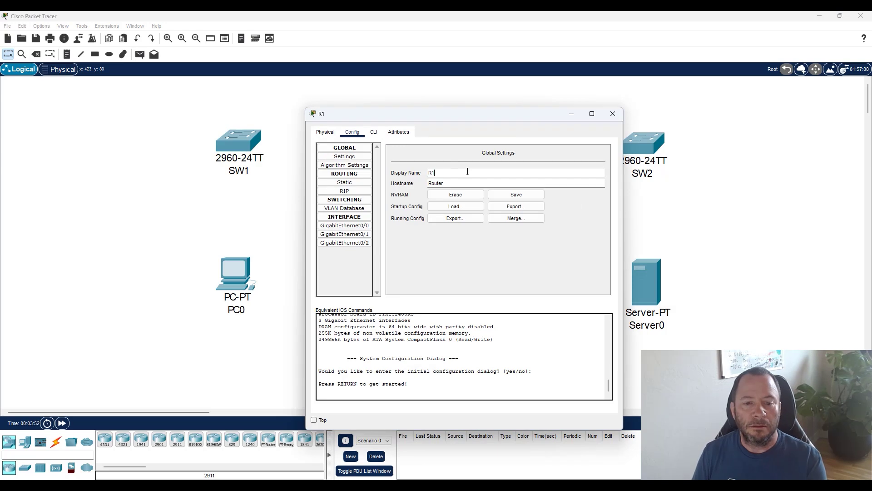
key(Tab)
text(R)
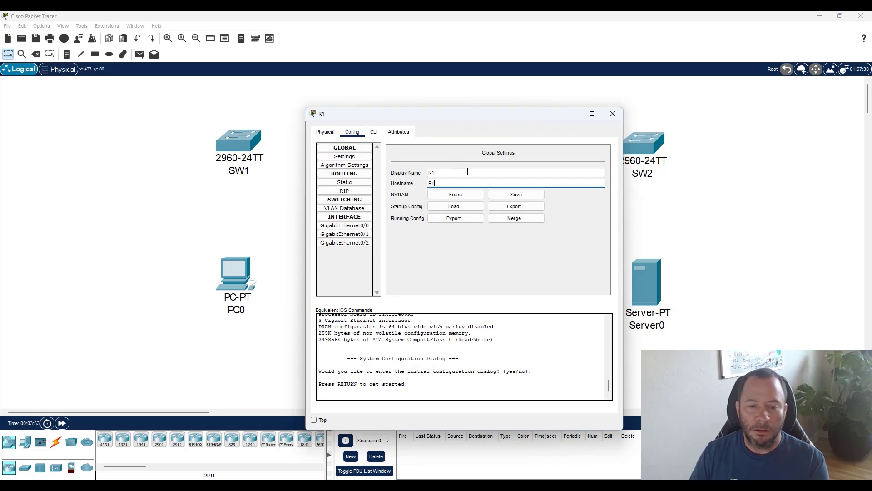
text(1)
click(613, 113)
- Set Router2's display name to R2 in Global Settings
click(509, 149)
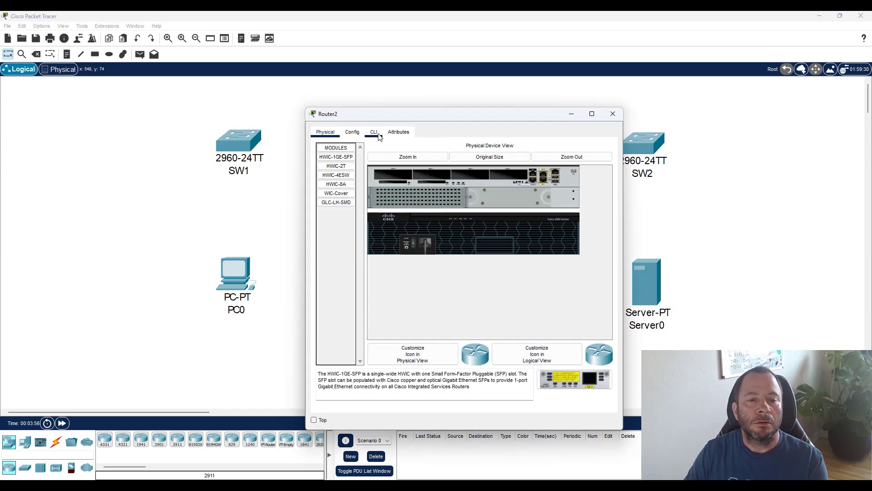
click(356, 133)
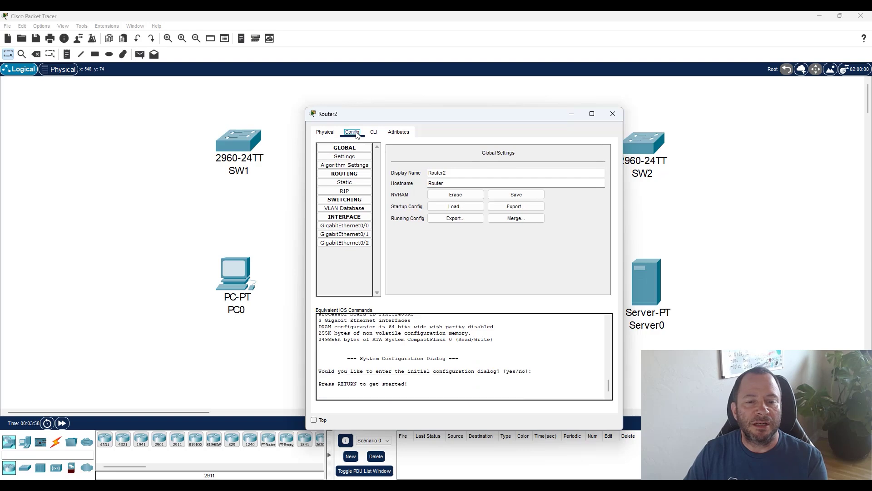
double_click(472, 173)
text(R2)
key(Tab)
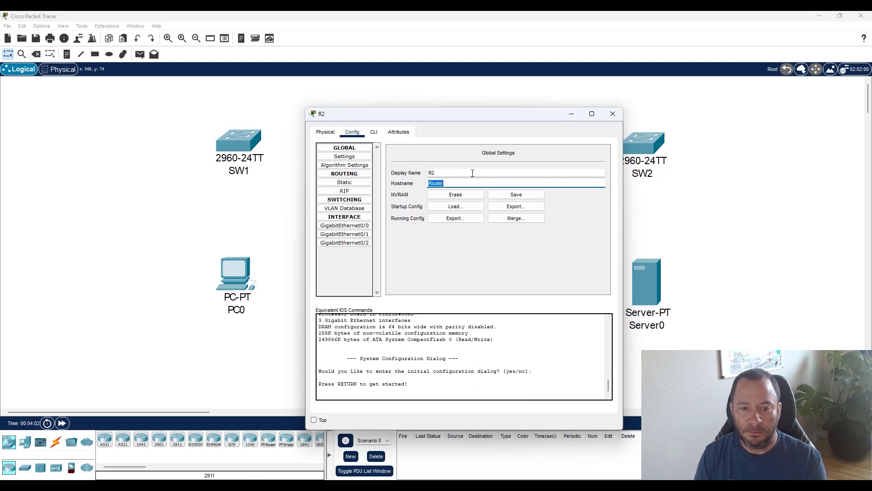
- Finish R2's hostname as R2, then rename PC0 to PC1
text(R2)
click(613, 113)
click(234, 275)
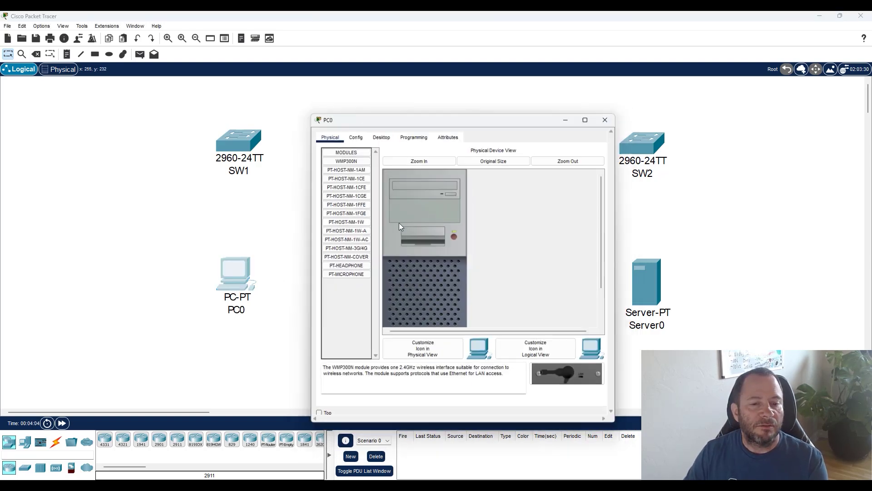
click(352, 131)
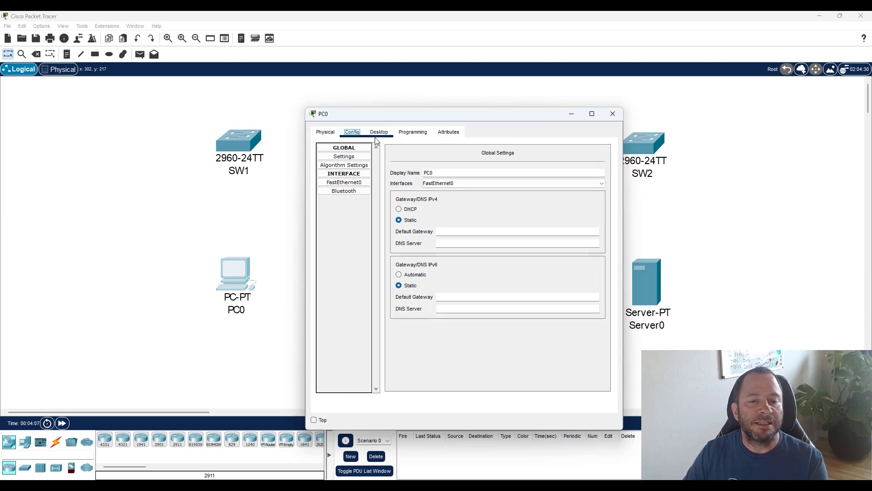
click(465, 173)
text(1)
key(Tab)
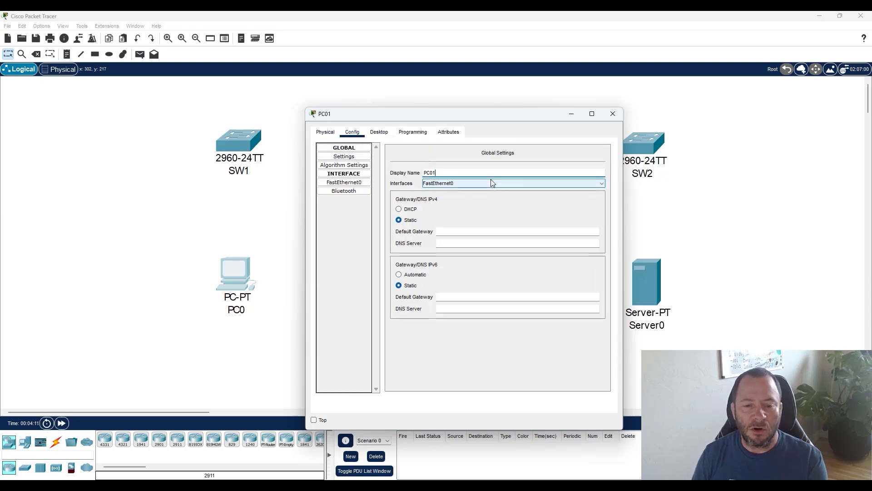
key(BackSpace)
key(BackSpace)
key(Escape)
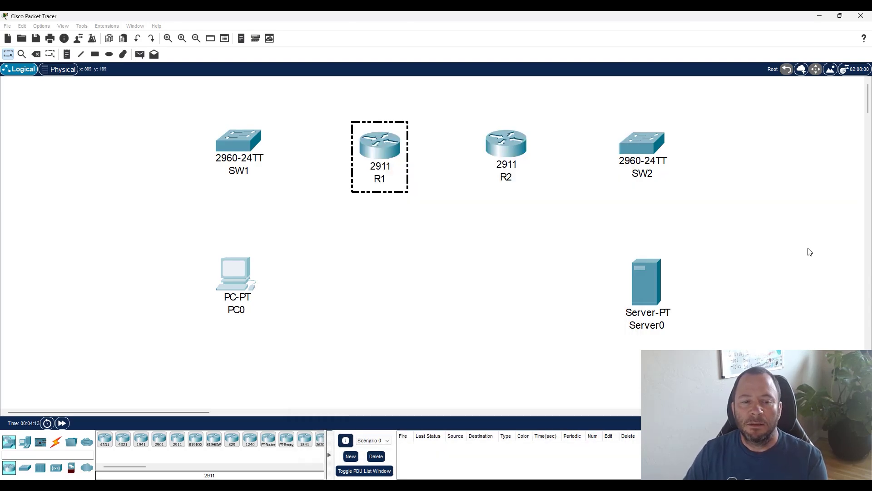
- Rename Server0 to SVR1 in its Config settings
double_click(639, 263)
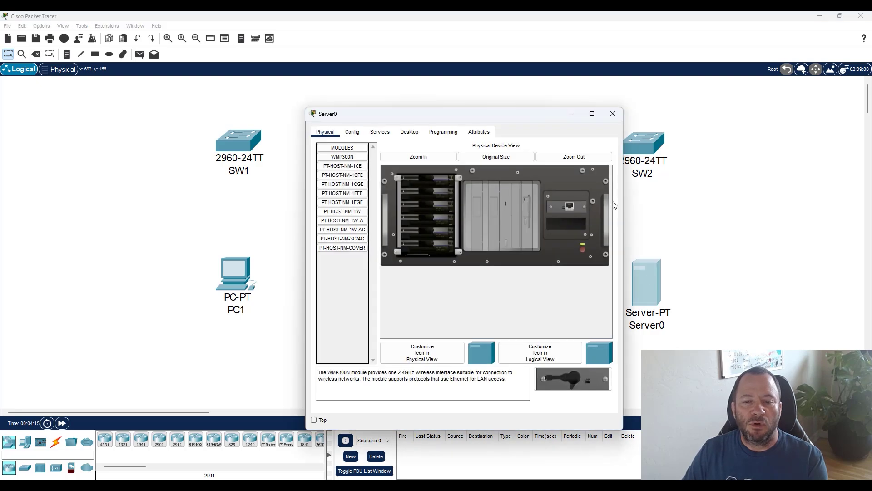
click(355, 133)
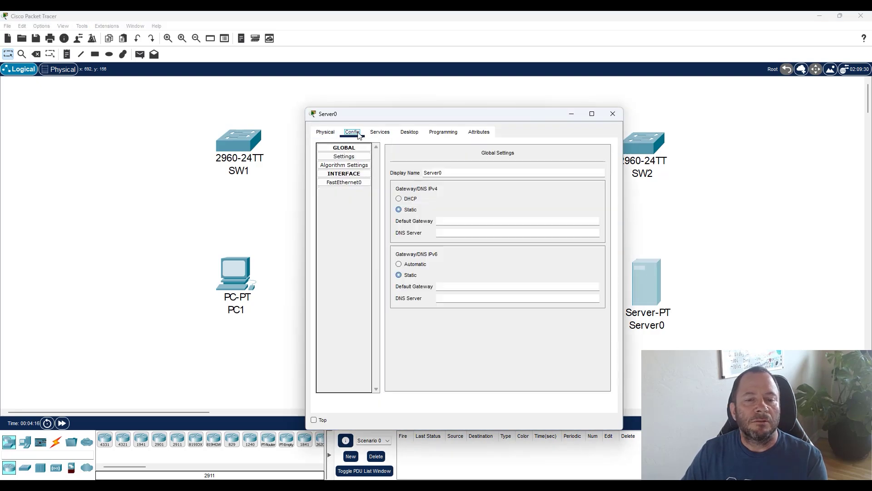
double_click(462, 172)
text(SVR1)
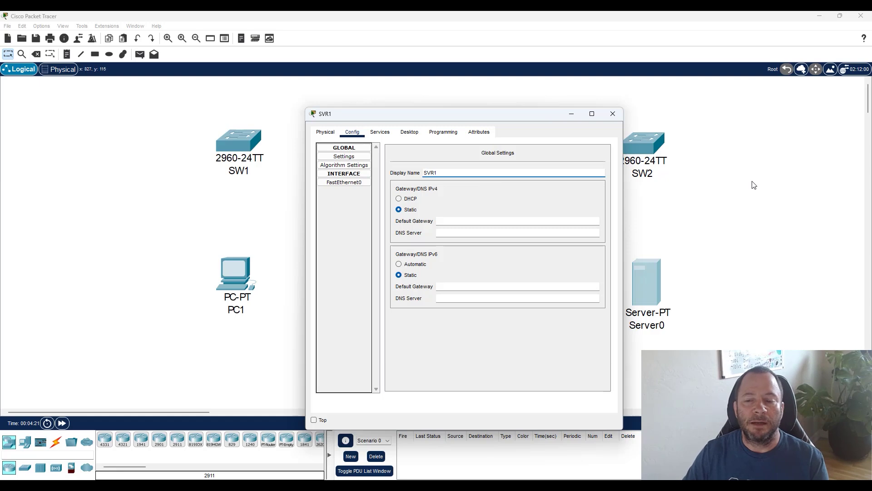
key(Escape)
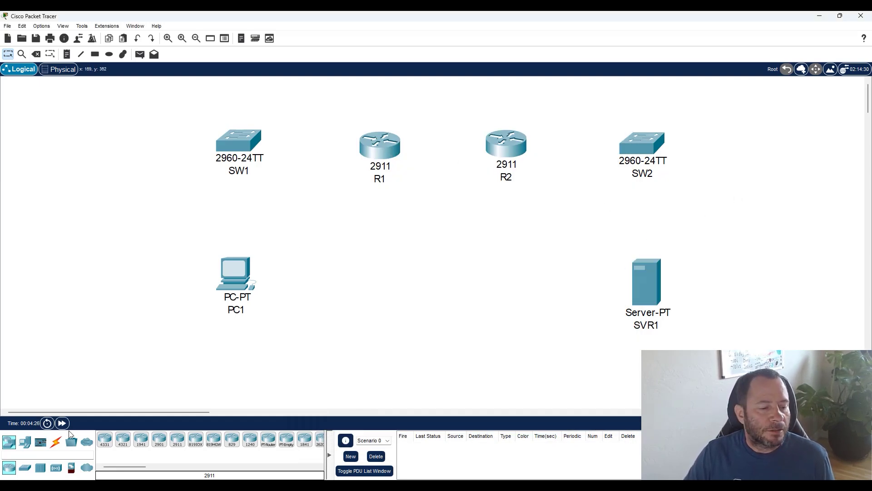
- Connect R1 GigabitEthernet0/0 to R2 with a copper cross-over cable
click(55, 441)
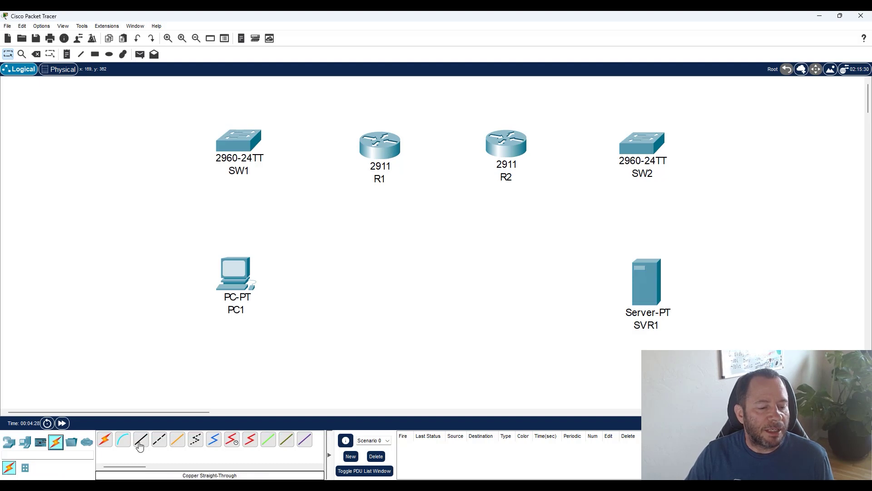
click(159, 439)
click(389, 152)
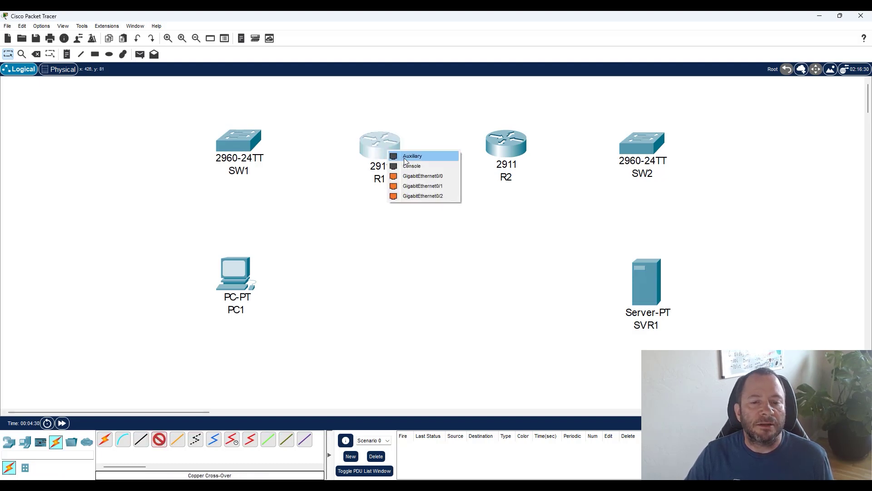
click(423, 176)
click(504, 144)
click(523, 172)
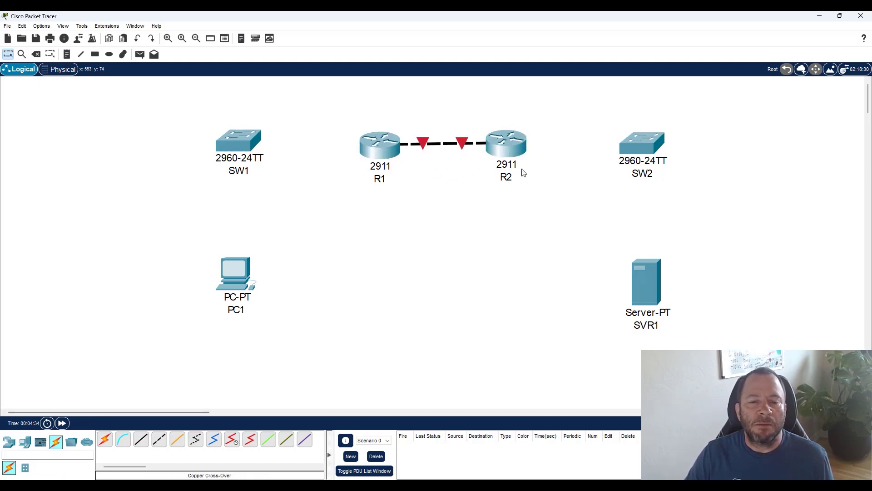
- Connect R1 GigabitEthernet0/1 to SW1 GigabitEthernet0/1 with a copper straight-through cable
click(143, 442)
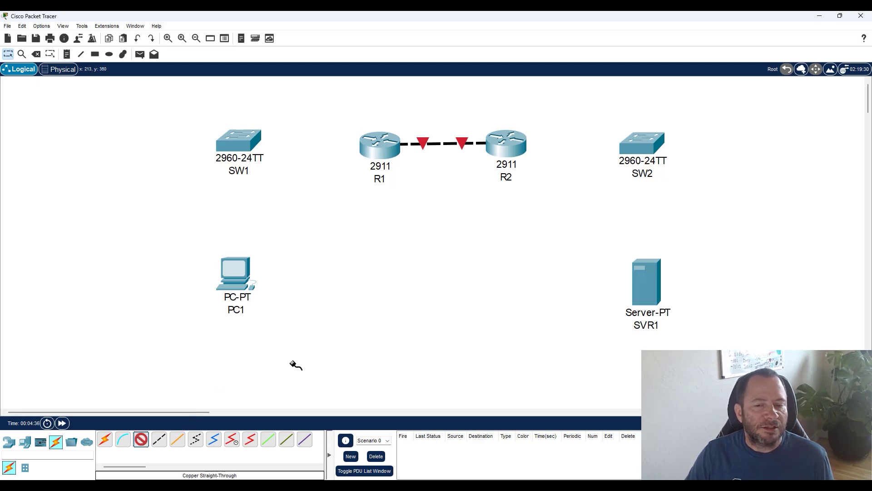
click(379, 146)
click(412, 173)
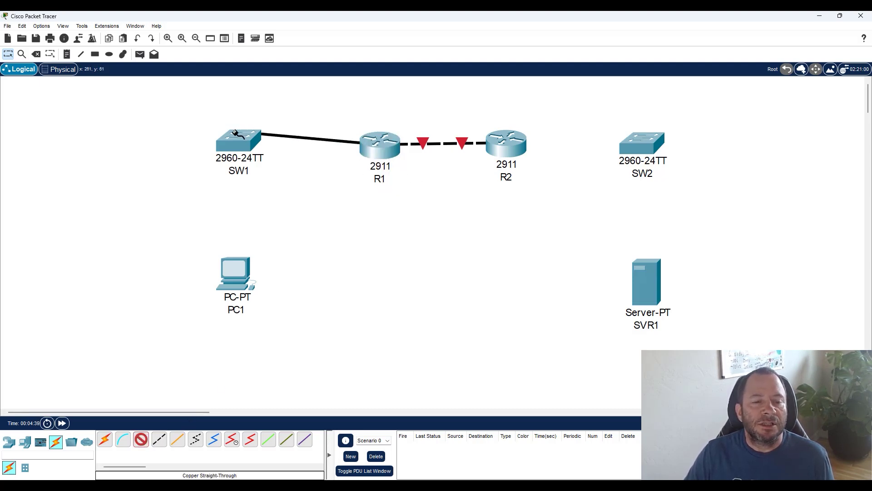
click(244, 146)
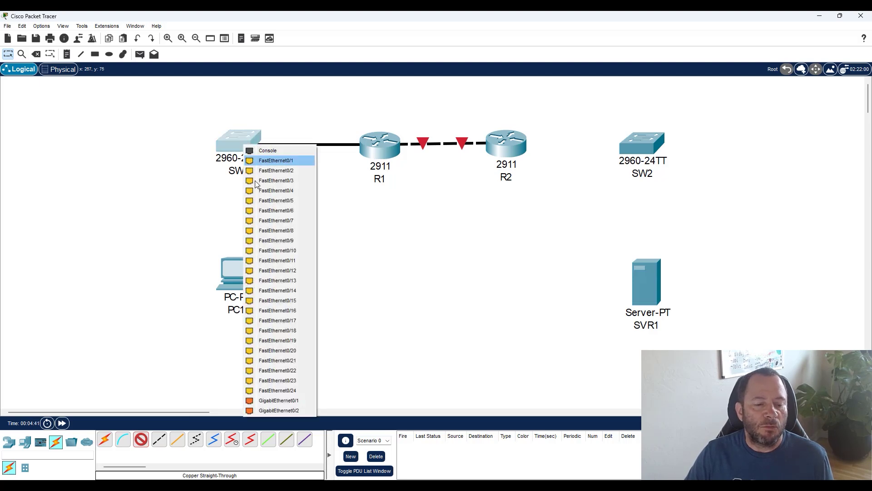
click(288, 401)
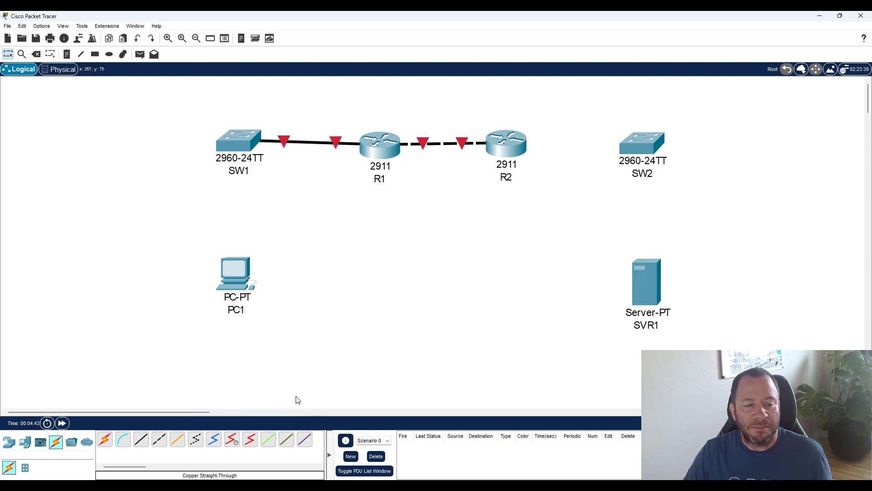
drag(238, 143, 240, 148)
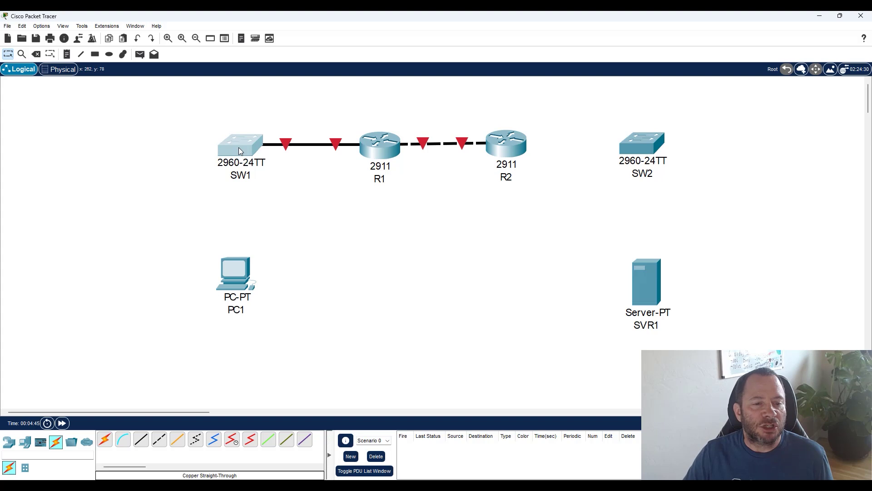
- Connect R2 to SW2 with a copper straight-through cable
click(141, 439)
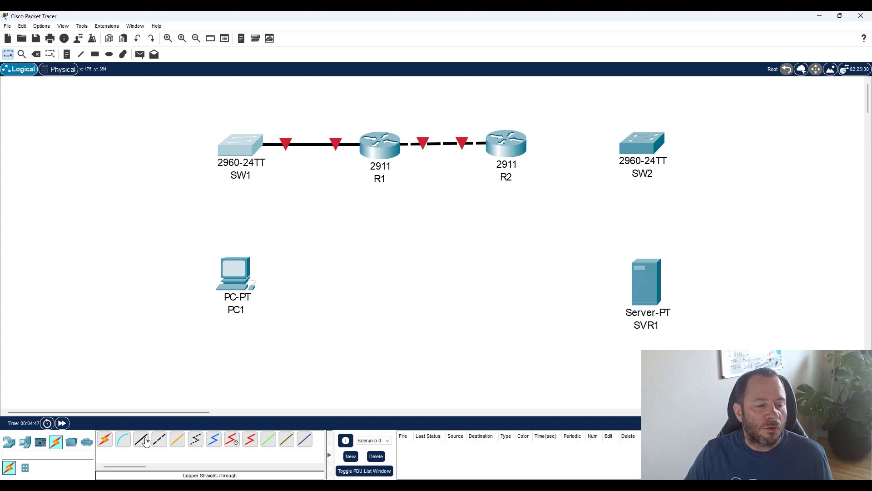
click(523, 144)
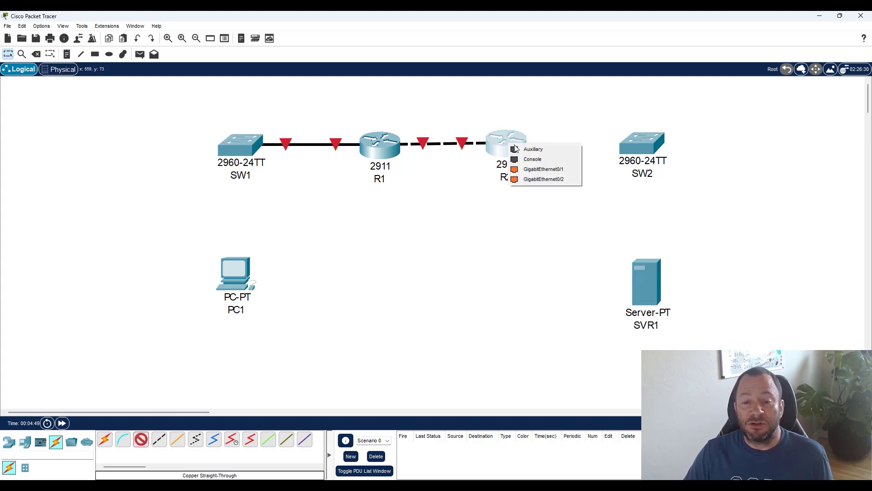
click(534, 169)
click(645, 143)
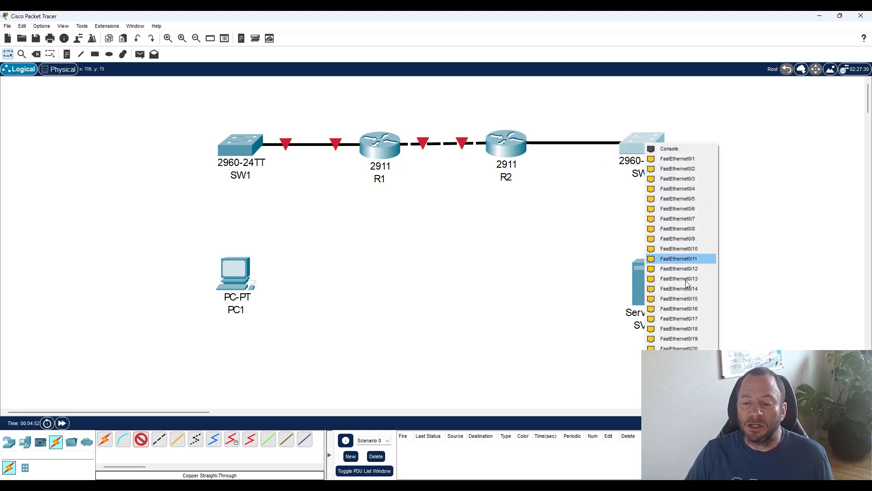
click(679, 259)
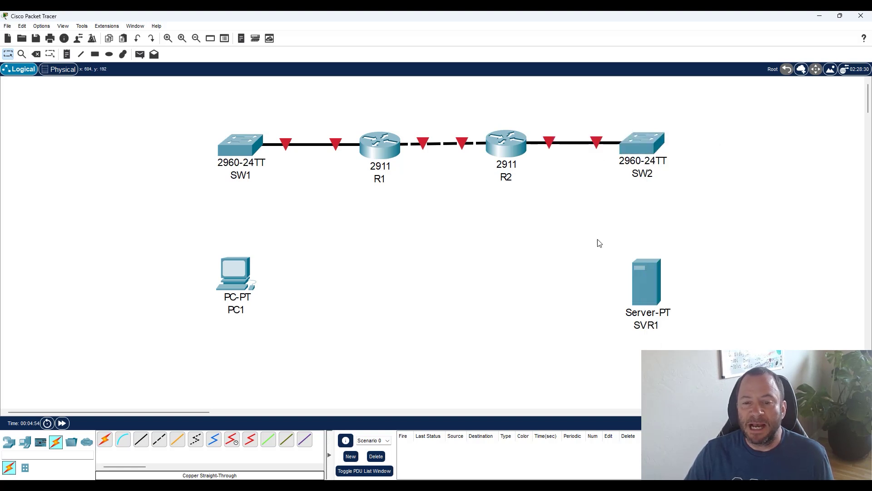
- Cable SW1 to PC1 FastEthernet0 with straight-through copper and align PC1 below SW1
click(506, 148)
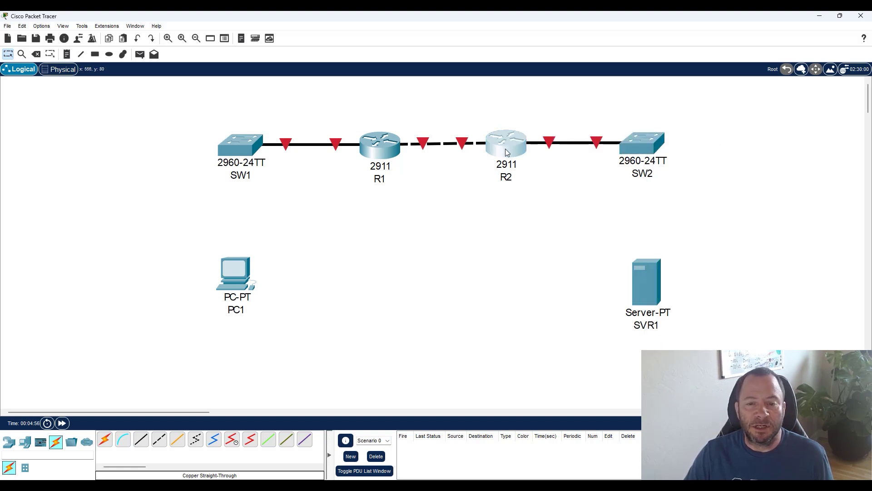
click(151, 259)
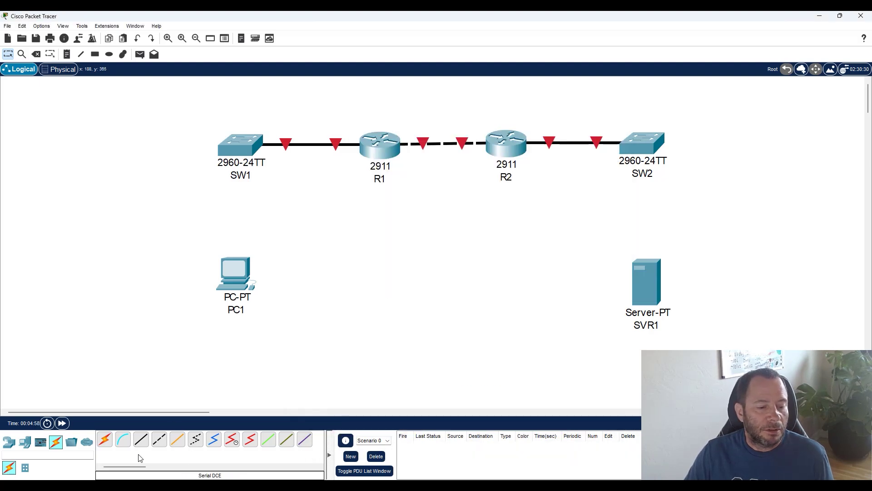
click(140, 440)
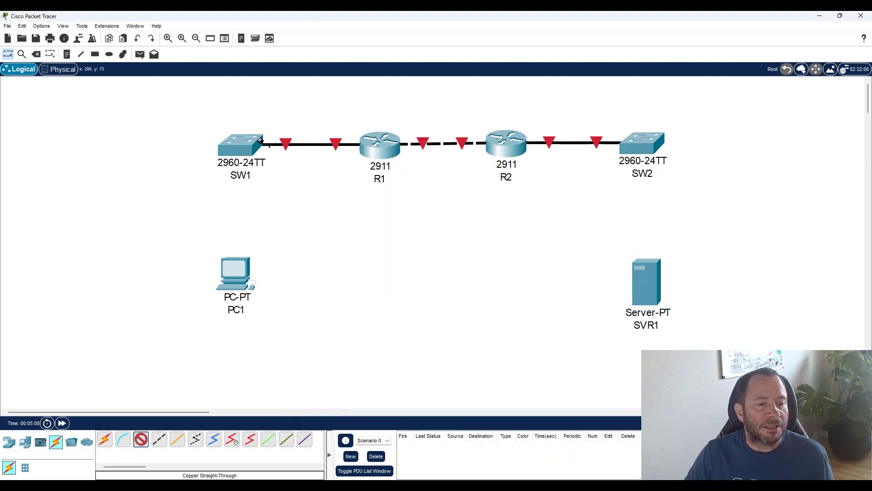
click(242, 150)
click(272, 404)
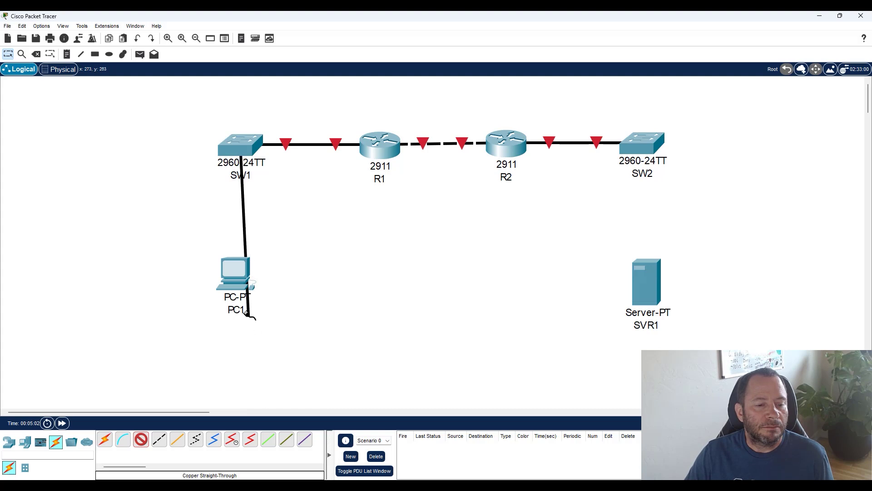
click(236, 271)
click(256, 305)
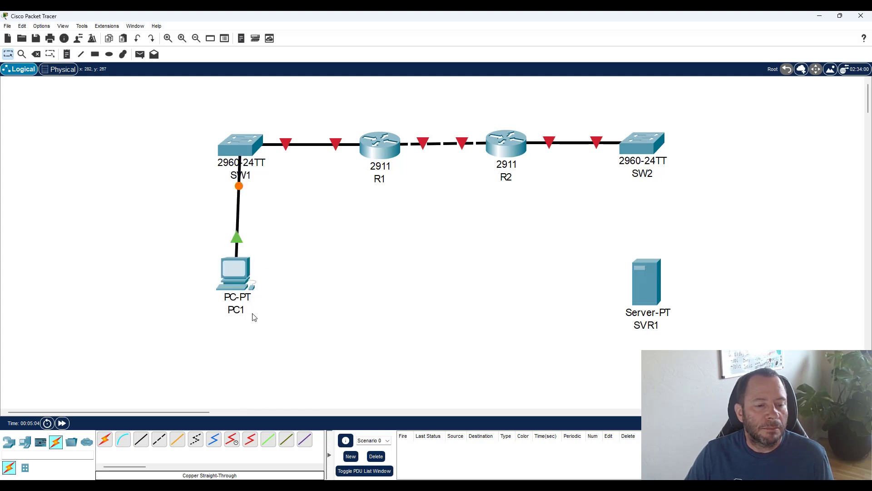
drag(232, 284, 236, 284)
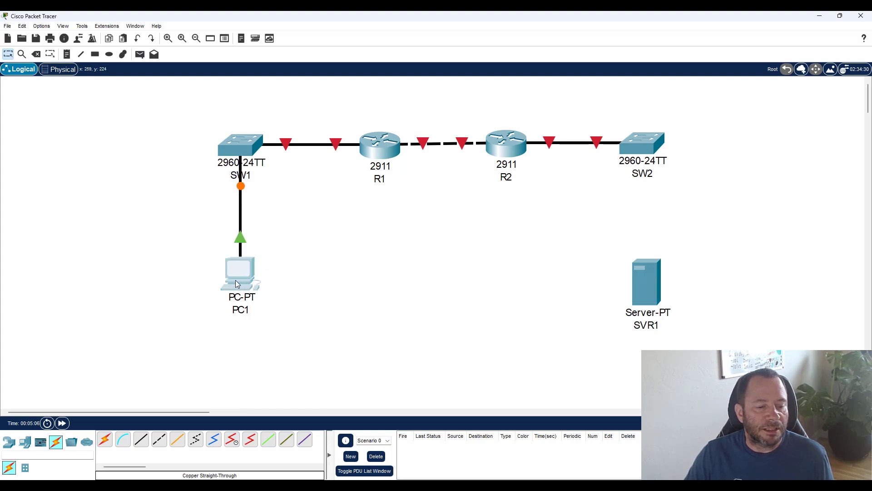
- Cable SW2 to SVR1 FastEthernet0 with straight-through copper and align SVR1 below SW2
click(141, 438)
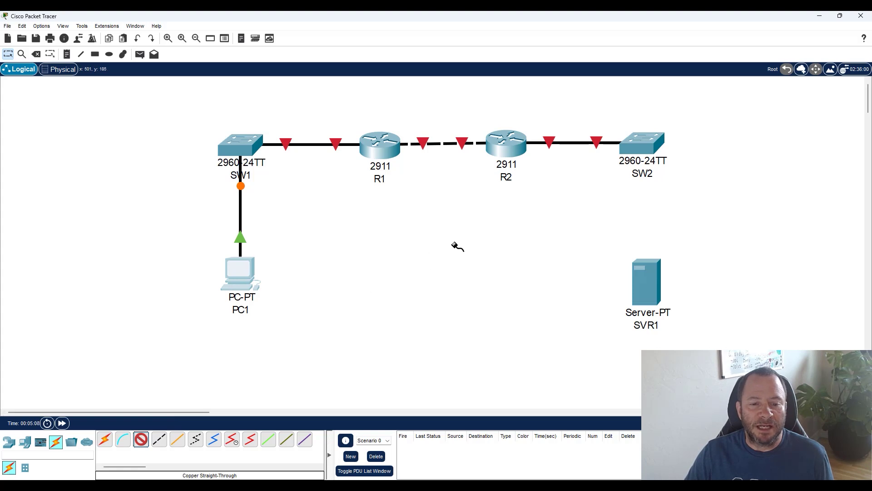
click(659, 145)
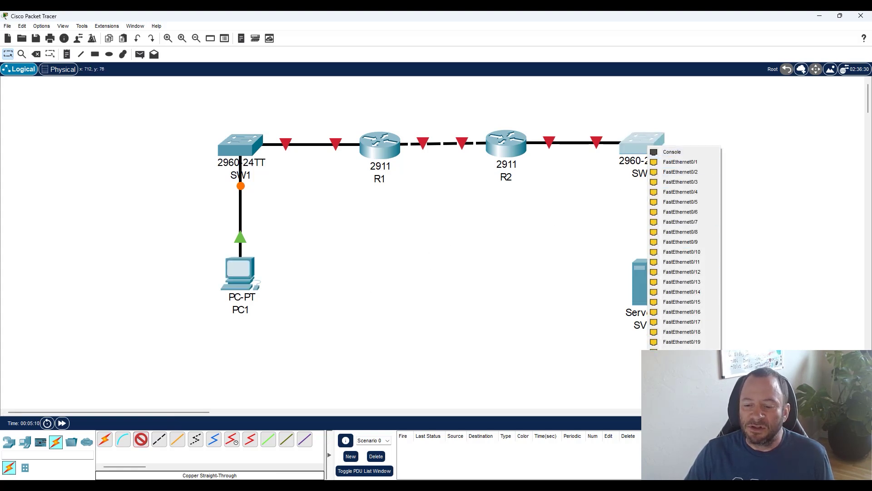
click(700, 357)
click(647, 291)
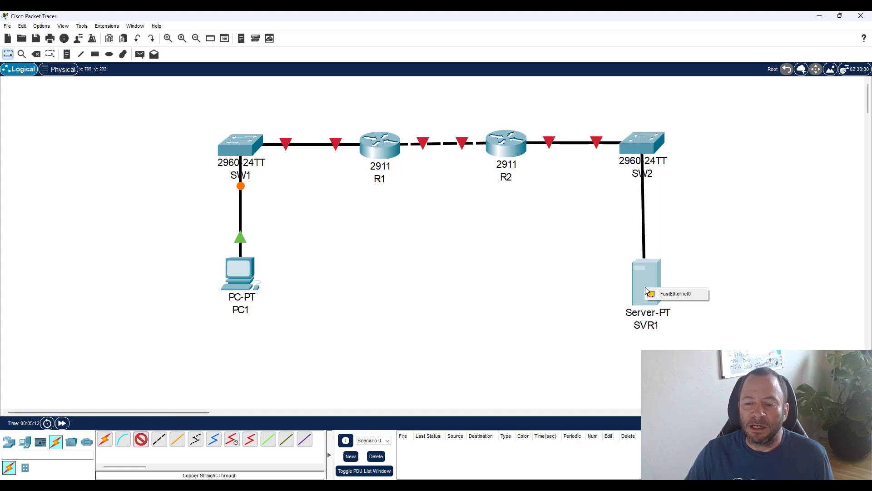
click(664, 293)
drag(649, 308, 643, 308)
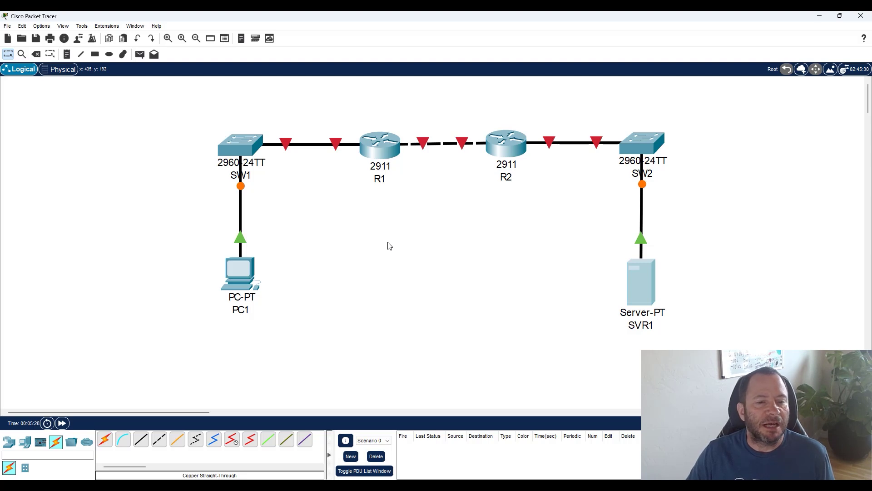
- Enter an interface command on R1's command line
click(384, 150)
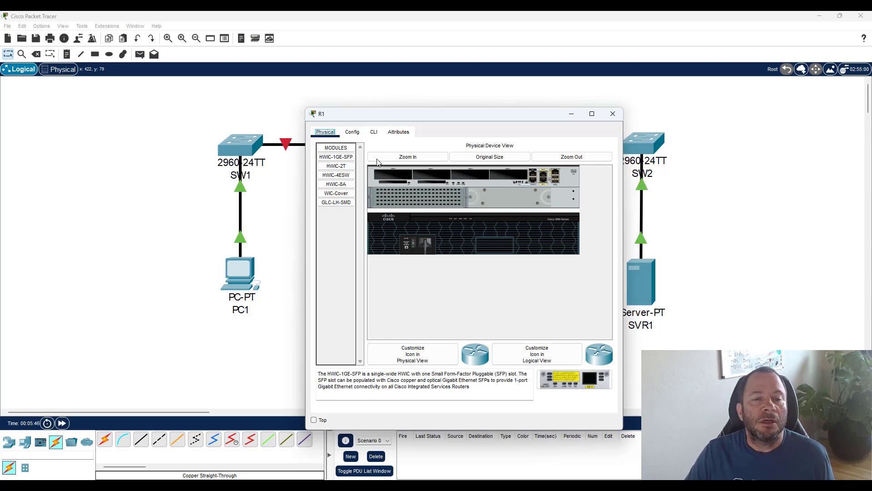
click(374, 131)
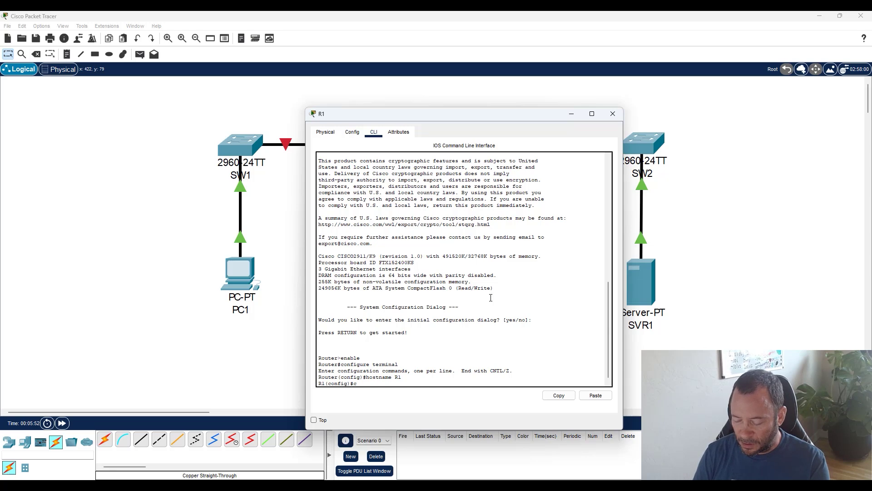
key(BackSpace)
text(int)
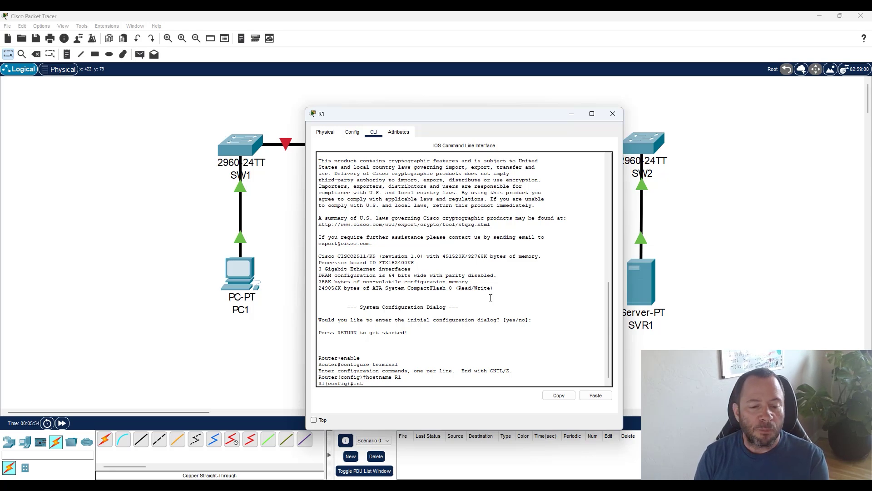
key(Tab)
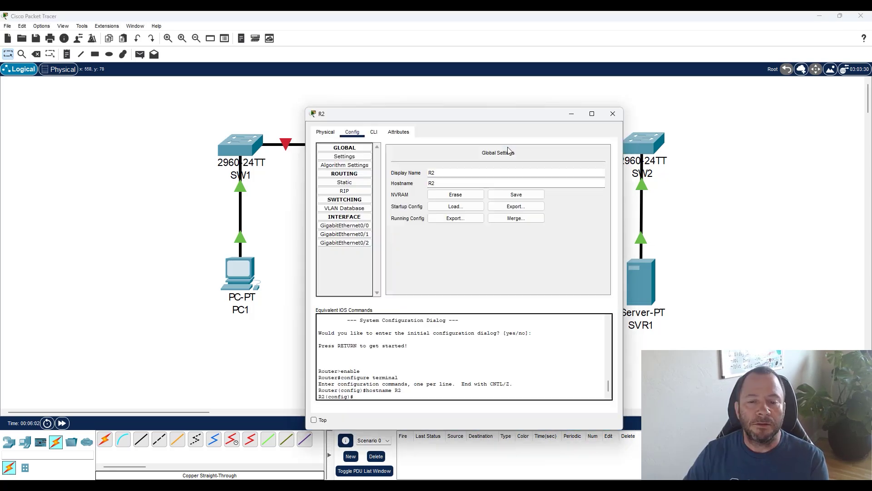
- Enable R2's GigabitEthernet0/0 with 'int gi0/0' and 'no sh', then close its window
click(374, 132)
text(/0)
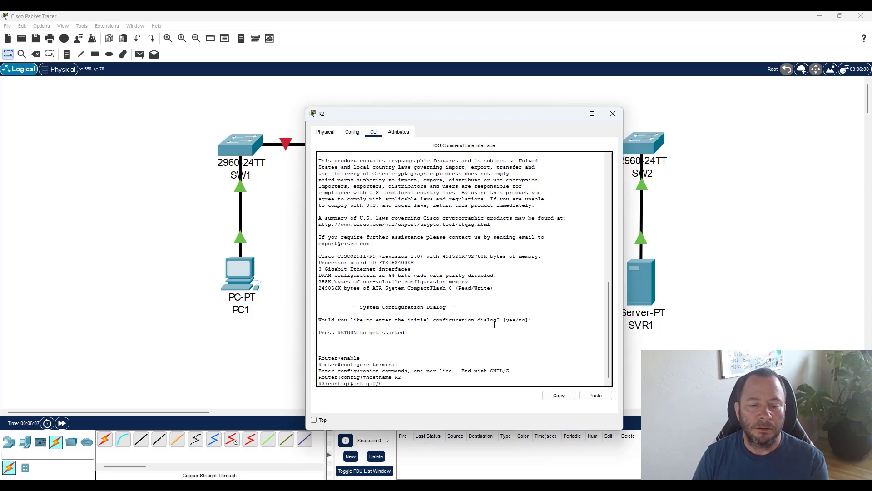
key(Return)
text(no sh)
key(Return)
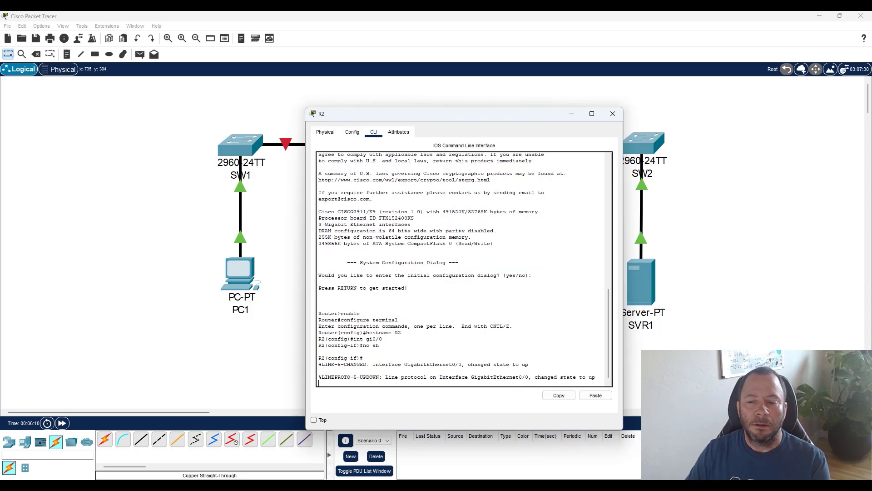
key(alt+F4)
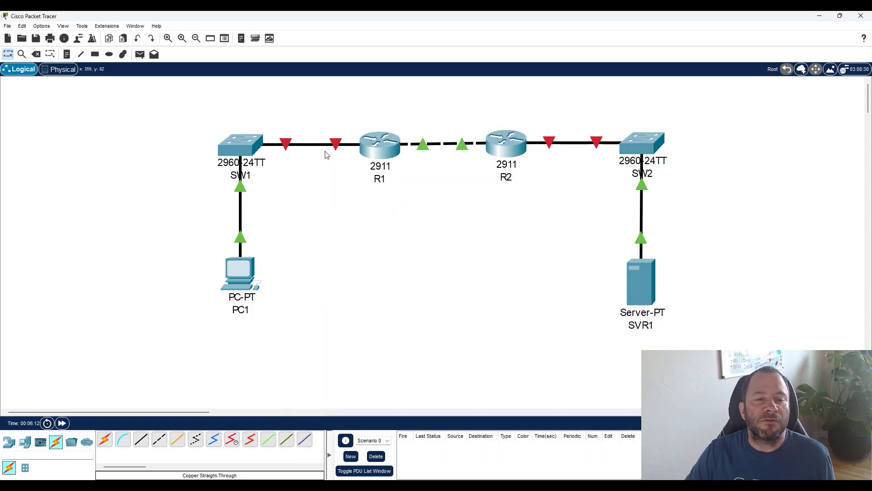
mouse_move(282, 150)
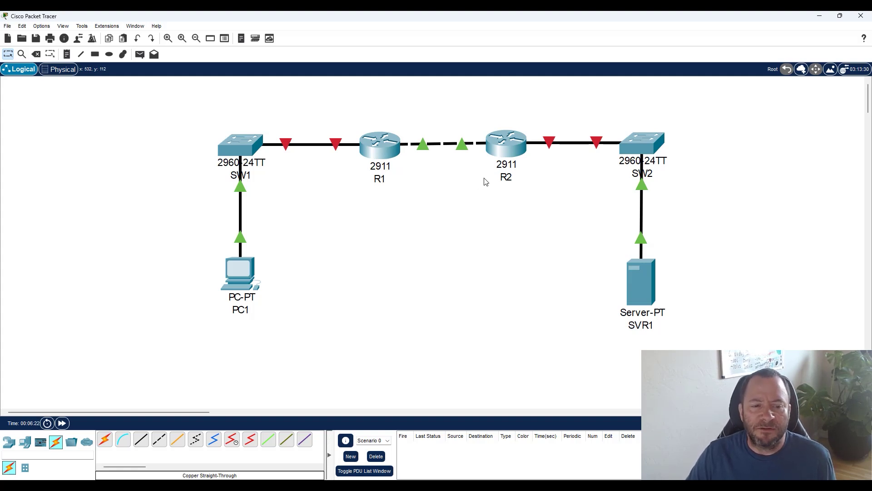
click(250, 150)
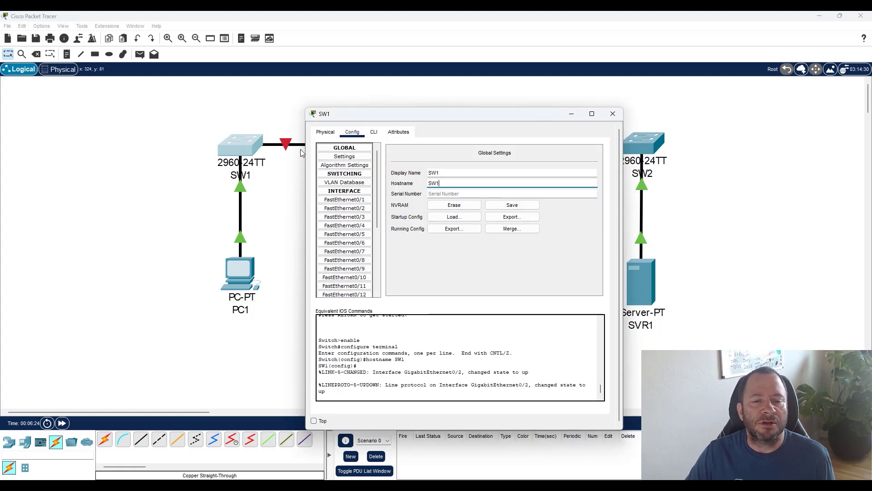
click(325, 131)
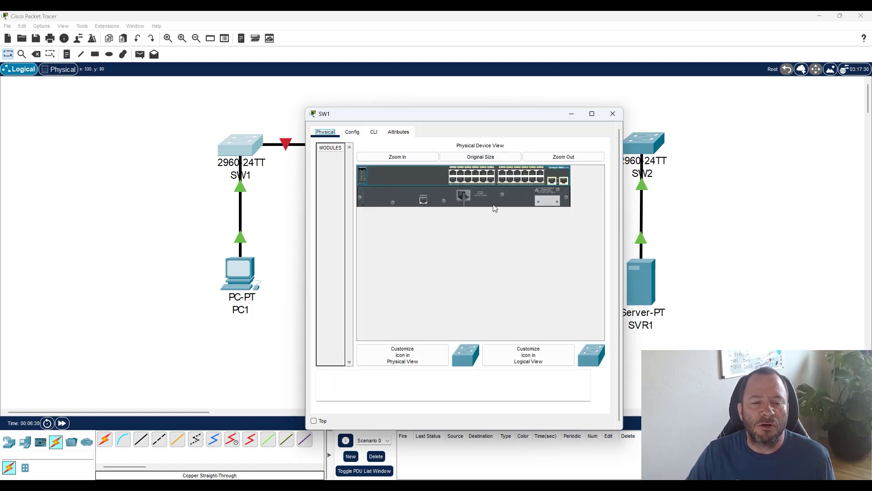
click(715, 234)
click(640, 276)
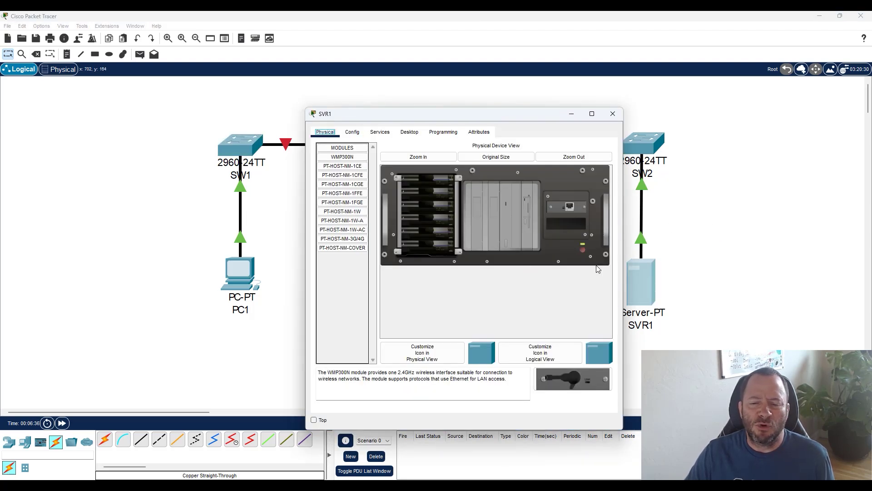
click(726, 241)
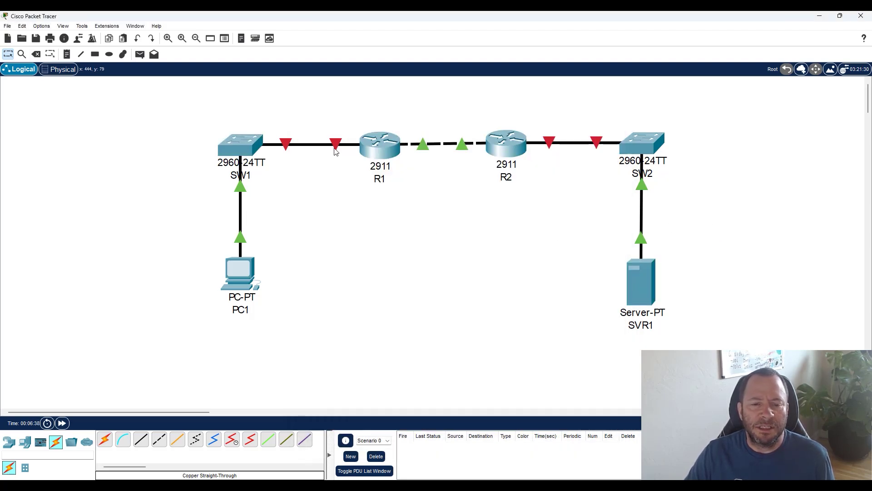
click(242, 282)
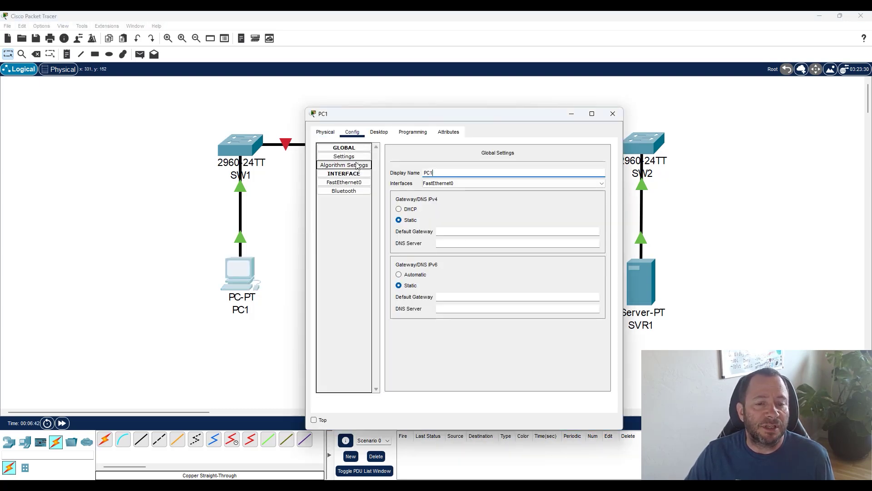
click(376, 132)
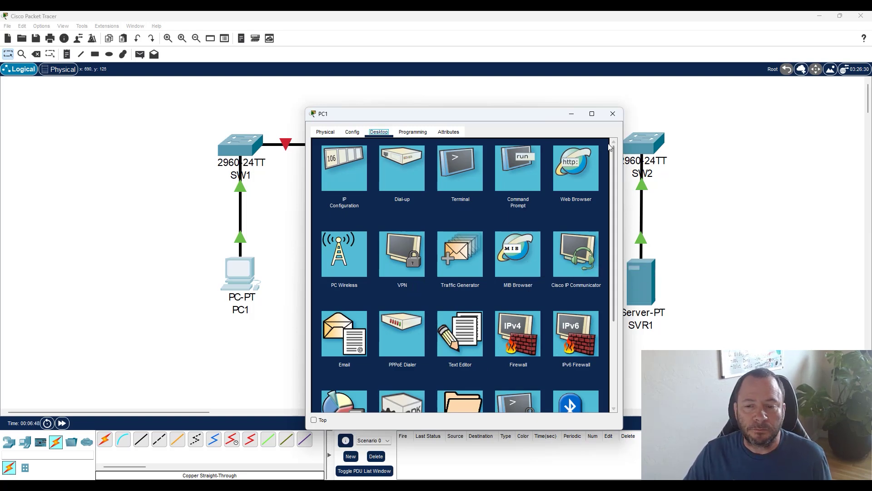
click(613, 115)
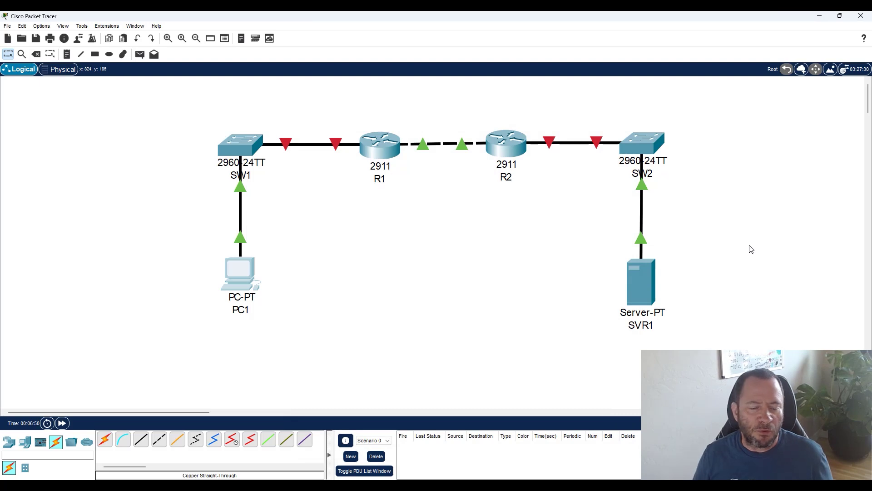